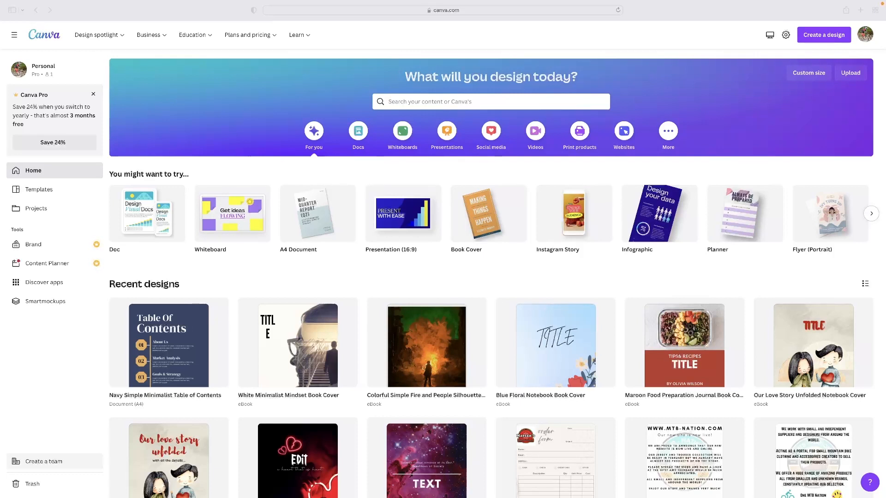
- Search the template library for "book cover"
click(465, 104)
click(468, 102)
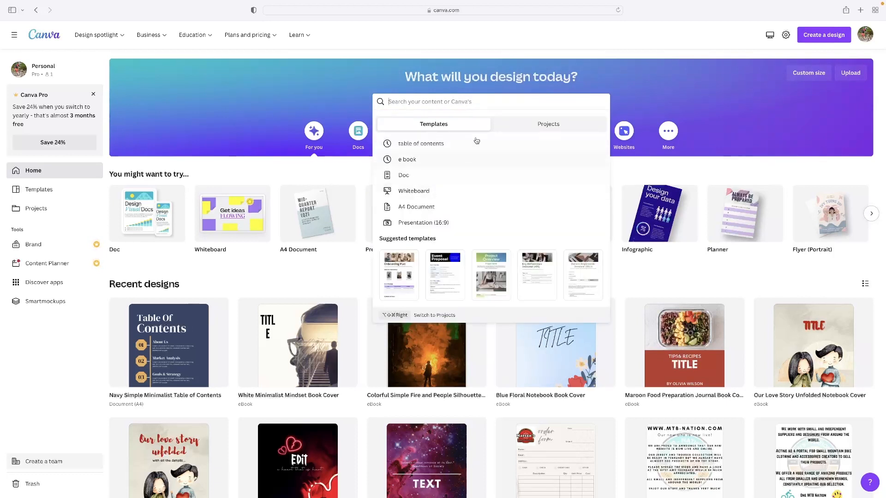
text(book cover)
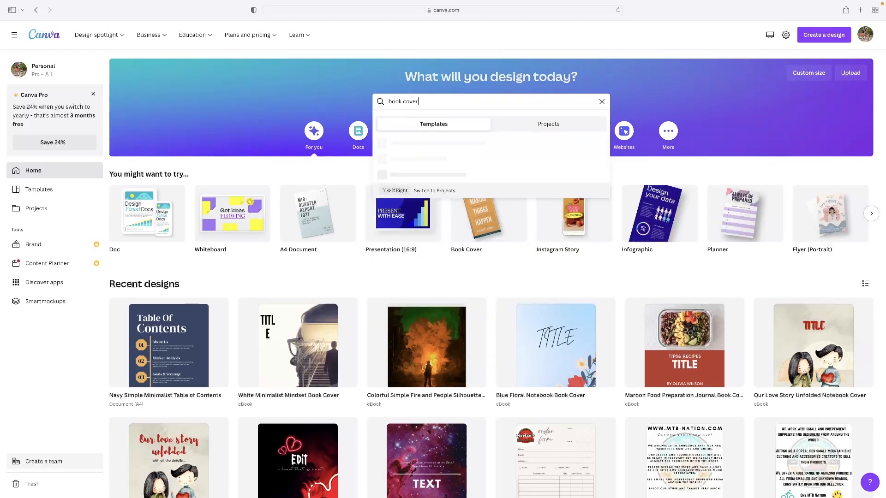
key(Return)
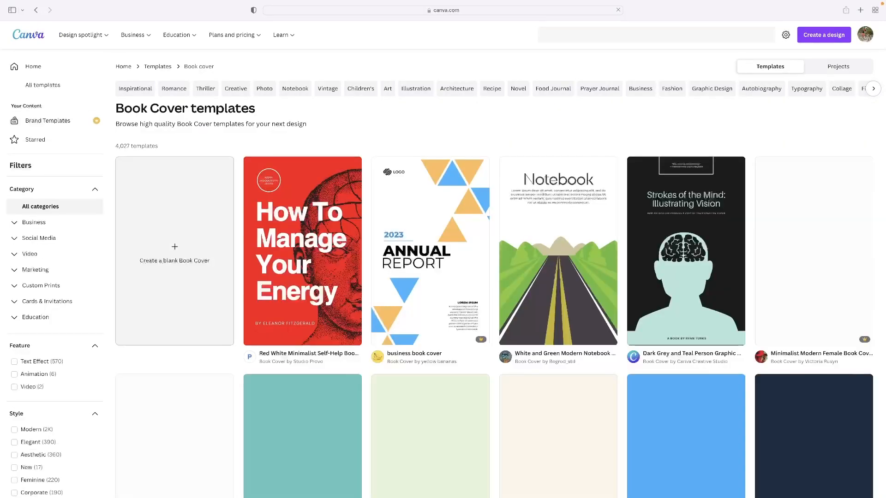
scroll(304, 194, down, 1)
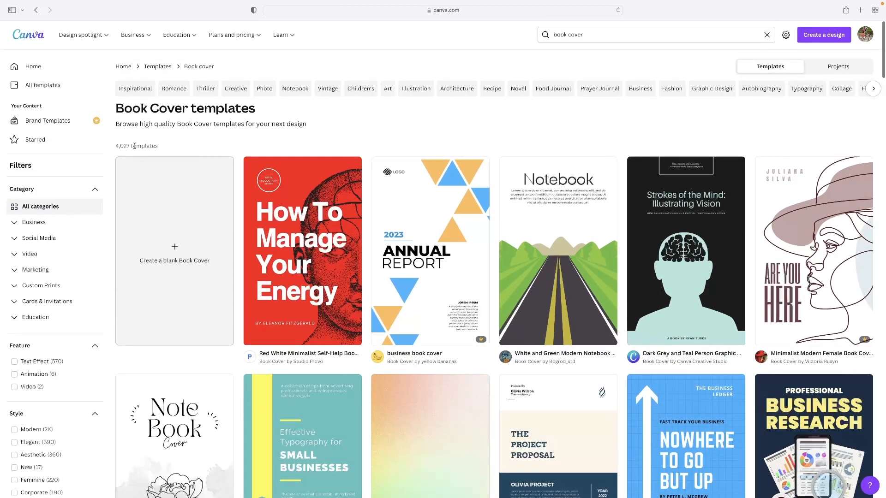
drag(138, 146, 115, 146)
- Narrow the book cover templates to the Thriller category and browse the designs
click(215, 90)
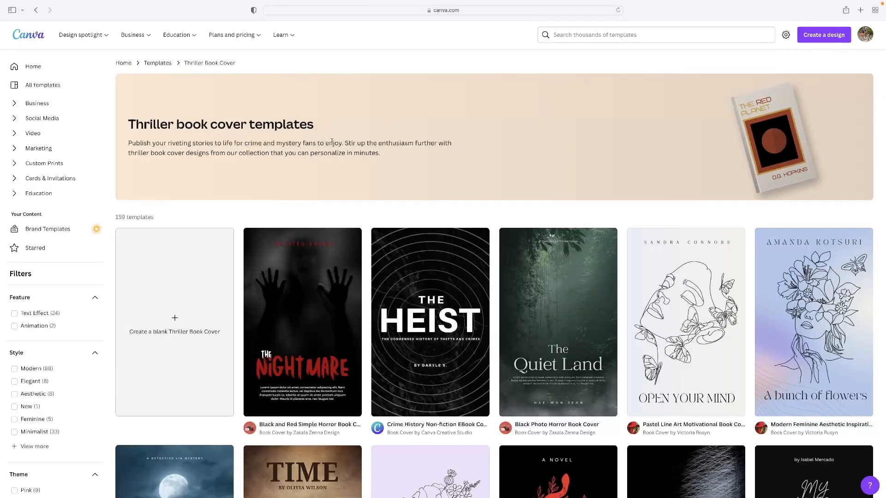
drag(116, 217, 135, 218)
scroll(28, 277, down, 3)
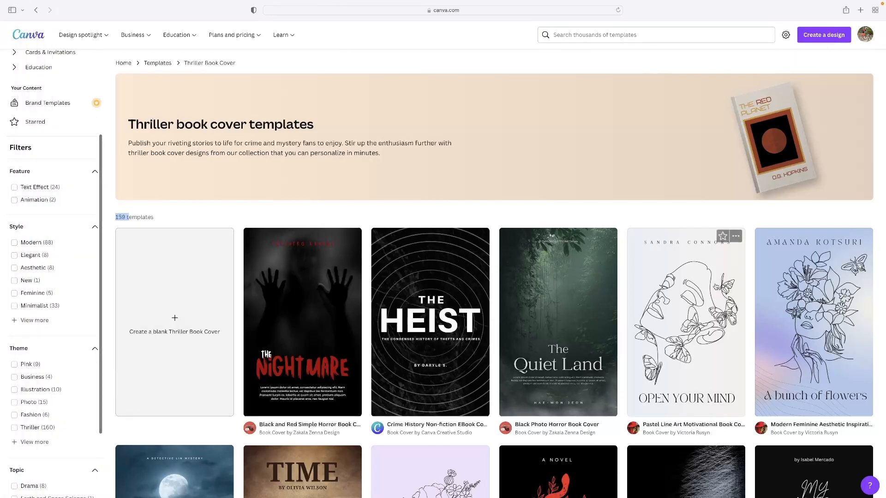
scroll(702, 306, down, 4)
scroll(702, 306, down, 6)
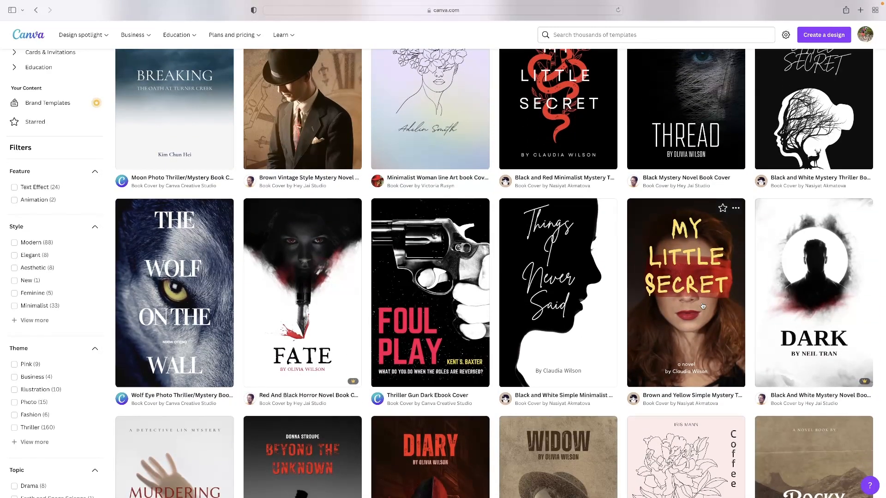
scroll(558, 300, down, 3)
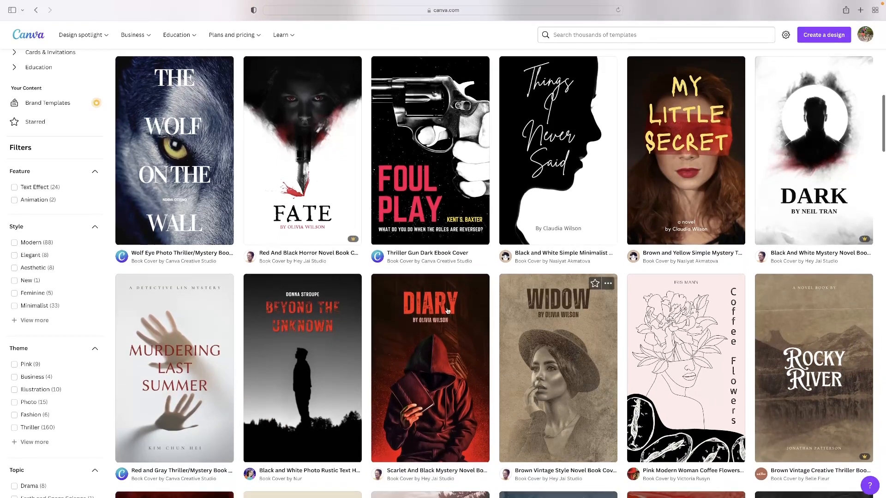
- Open the "Black and White Photo Rustic Text Horror Thriller Book Cover" template for customising
click(323, 356)
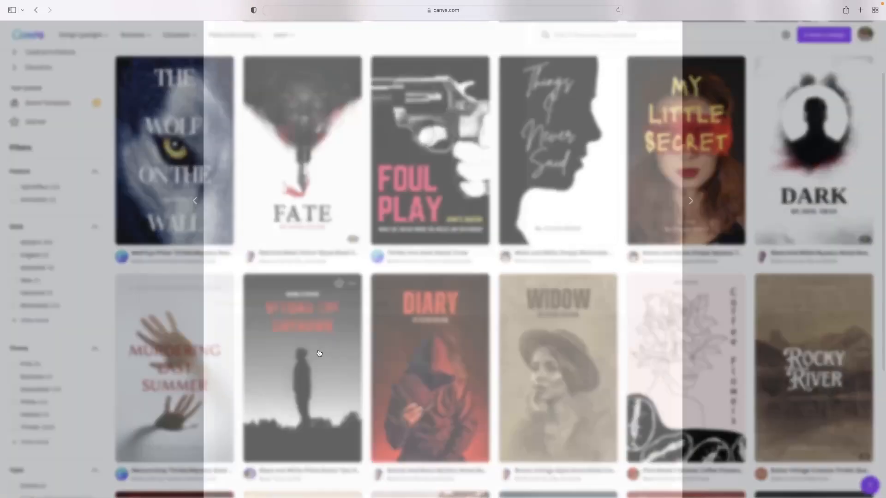
click(617, 114)
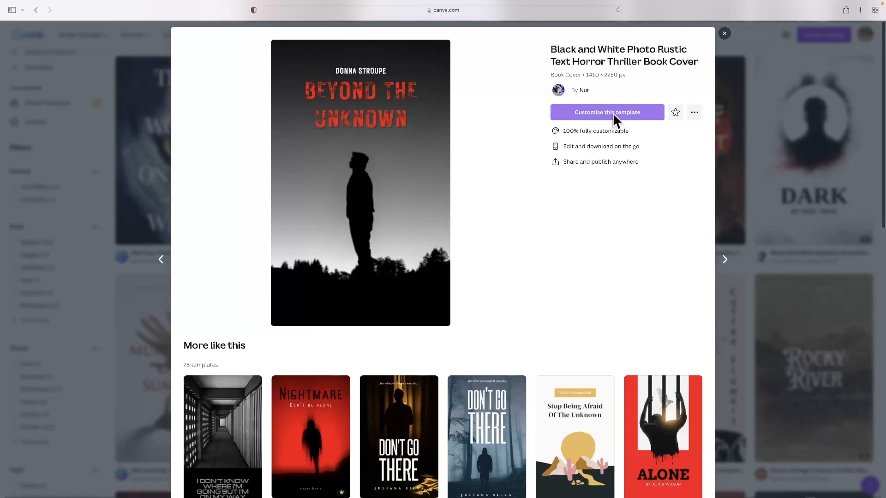
click(609, 113)
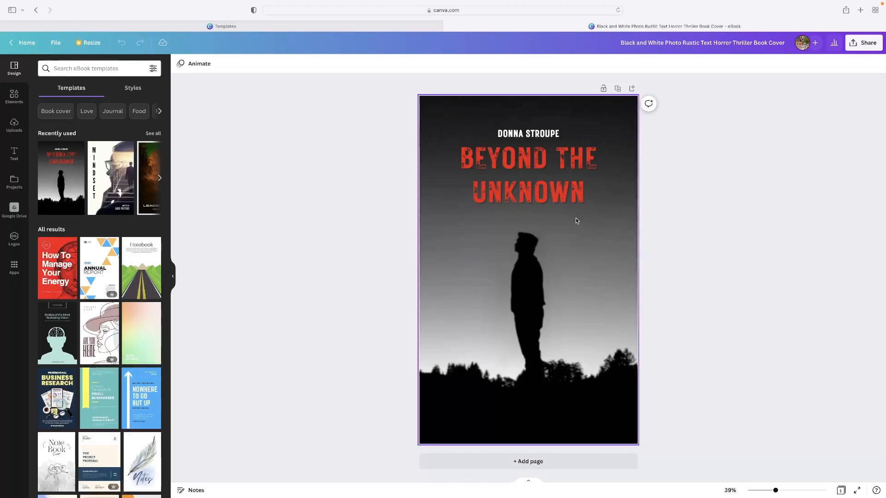
- Change the colour of the "Beyond the Unknown" title text to the black document colour
double_click(544, 183)
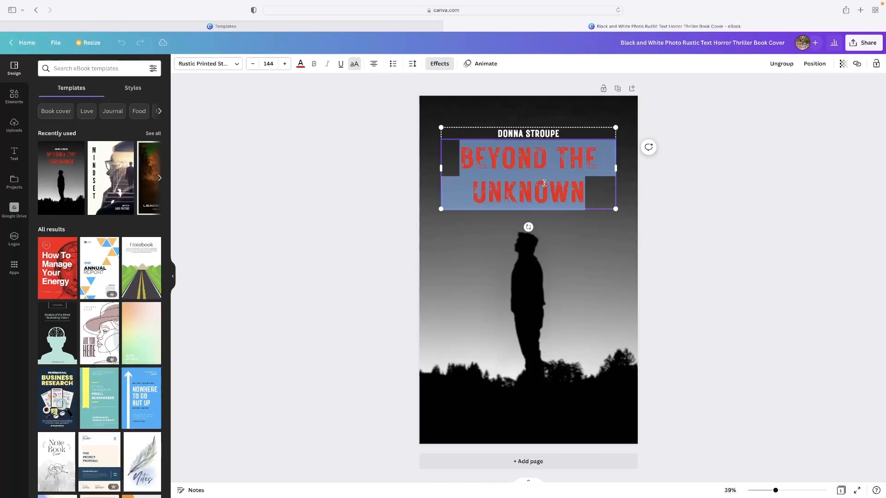
click(304, 66)
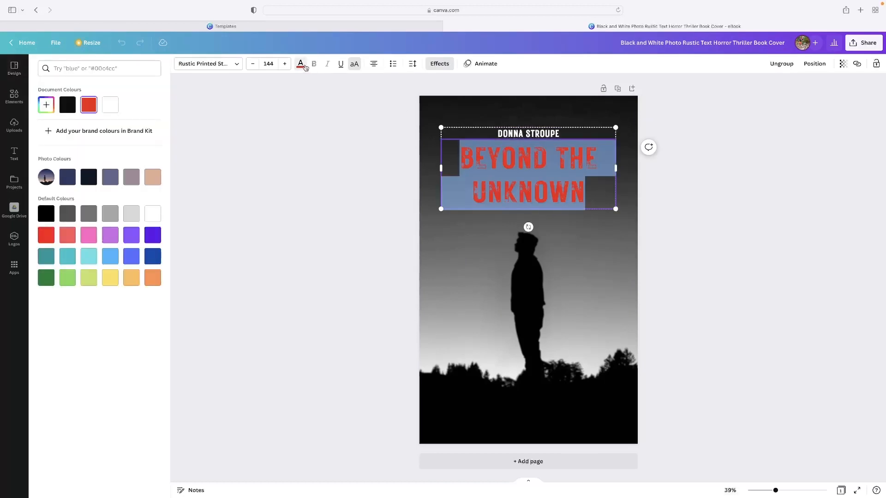
click(68, 106)
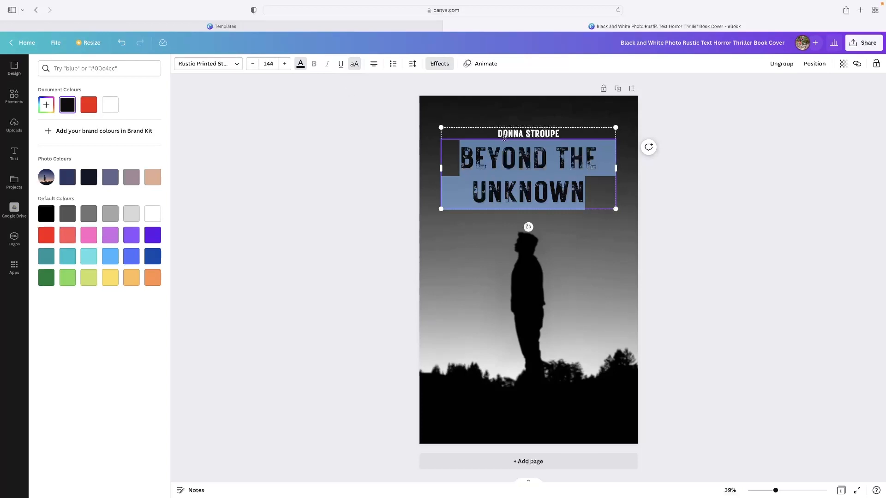
click(510, 161)
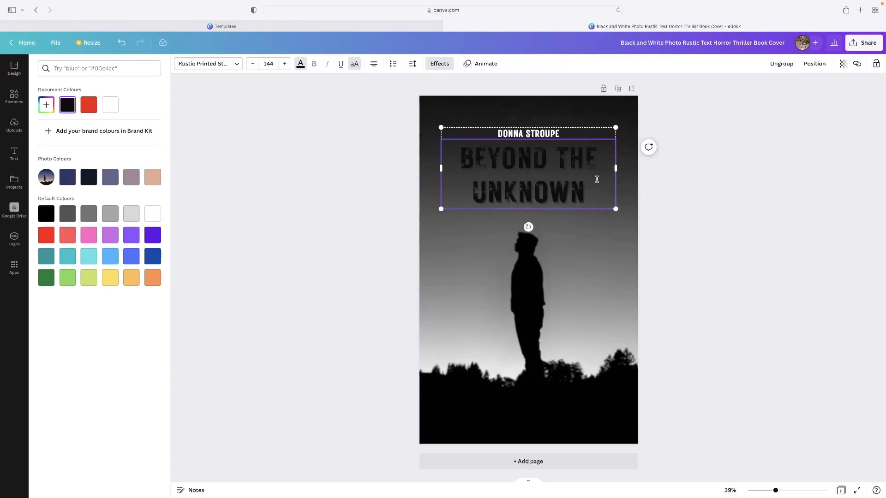
- Replace the book cover's main title text with "TITLE"
drag(590, 189, 462, 160)
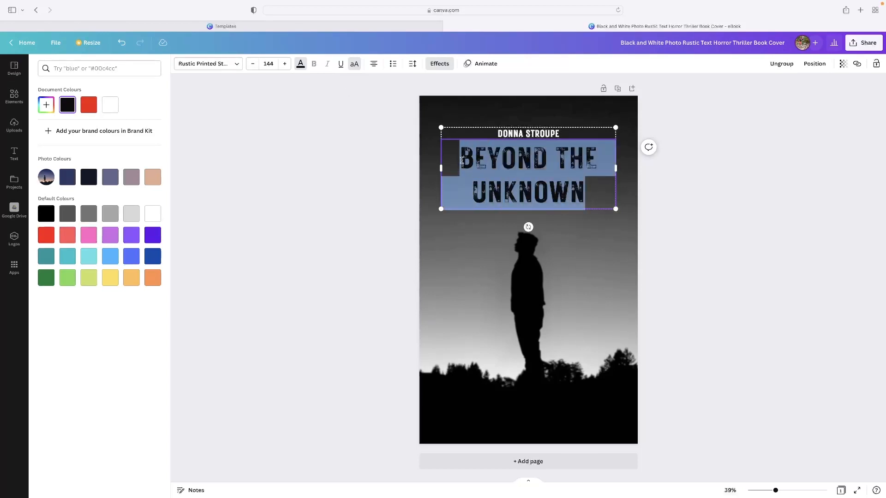
text(TTILE)
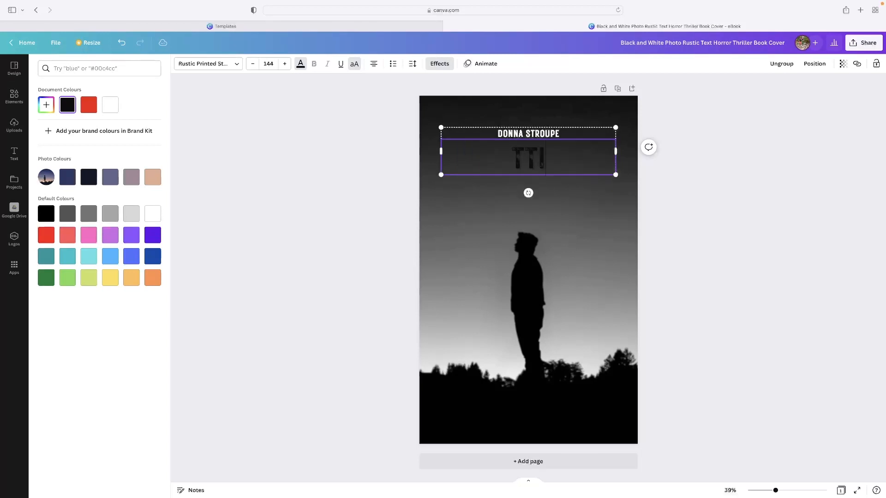
key(BackSpace)
key(BackSpace)
key(BackSpace)
key(BackSpace)
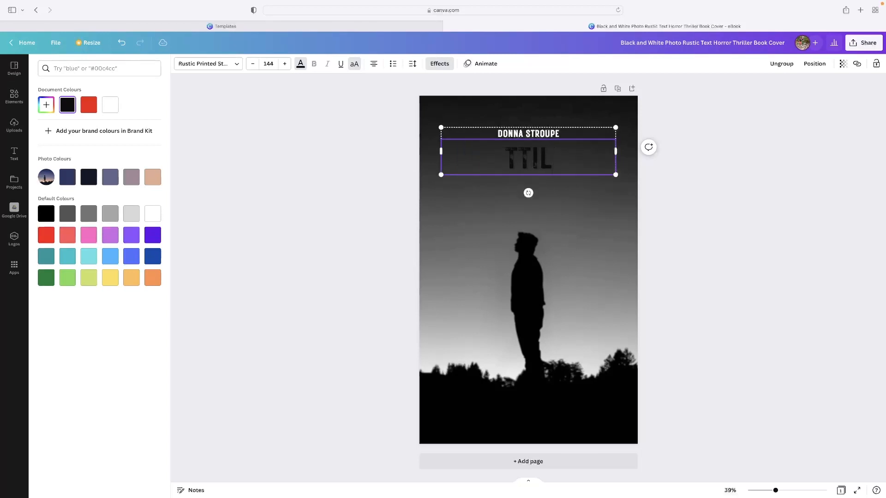
text(ITLE)
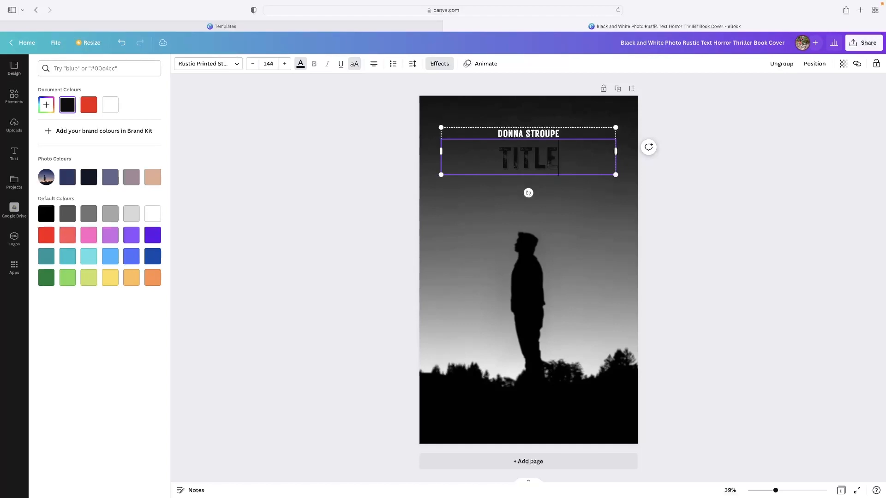
click(556, 134)
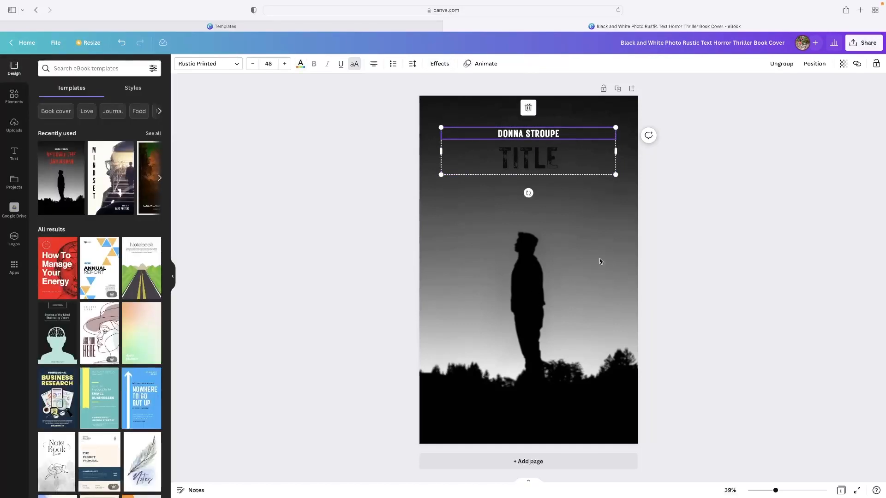
click(578, 291)
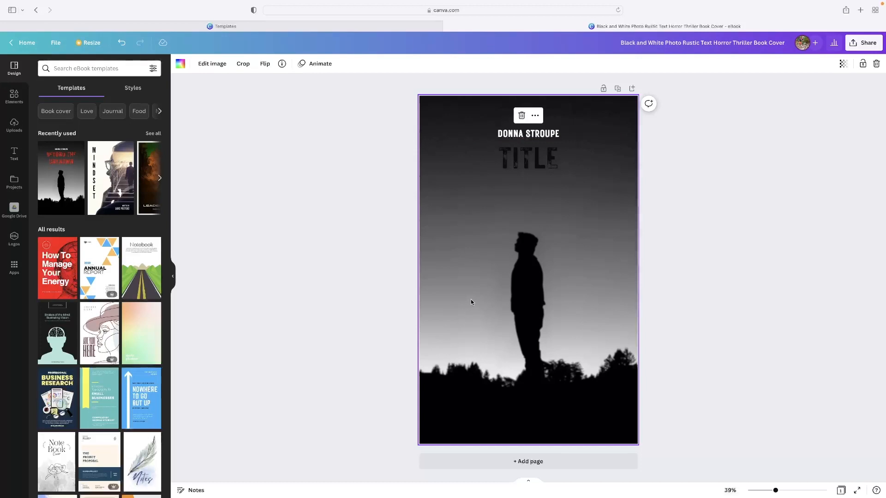
- Return to the template library, close the cover preview and search for "table of contents" templates
click(447, 30)
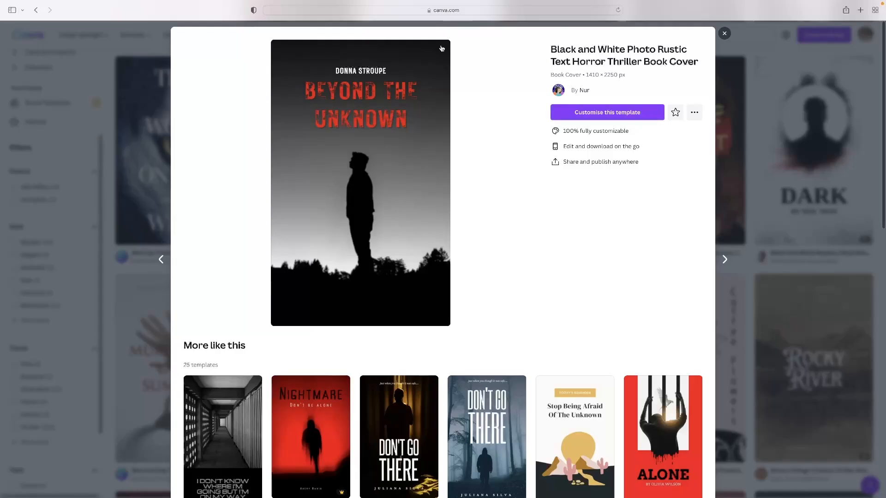
click(724, 34)
click(597, 33)
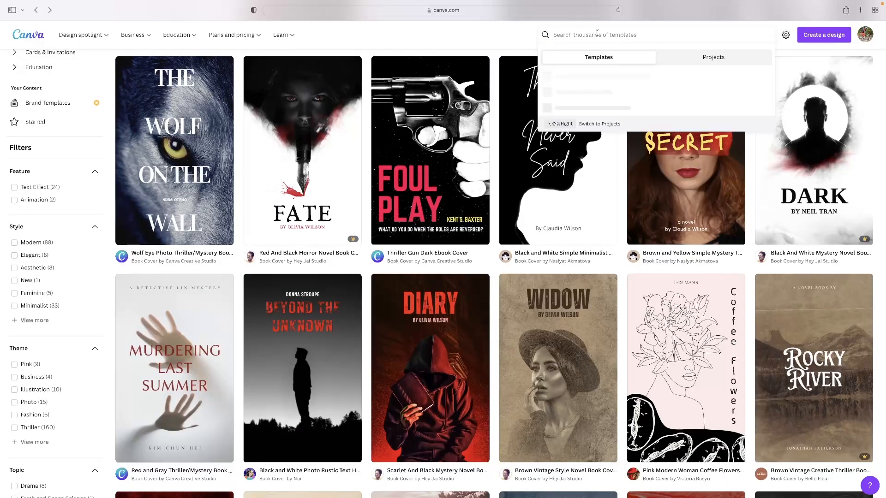
click(594, 96)
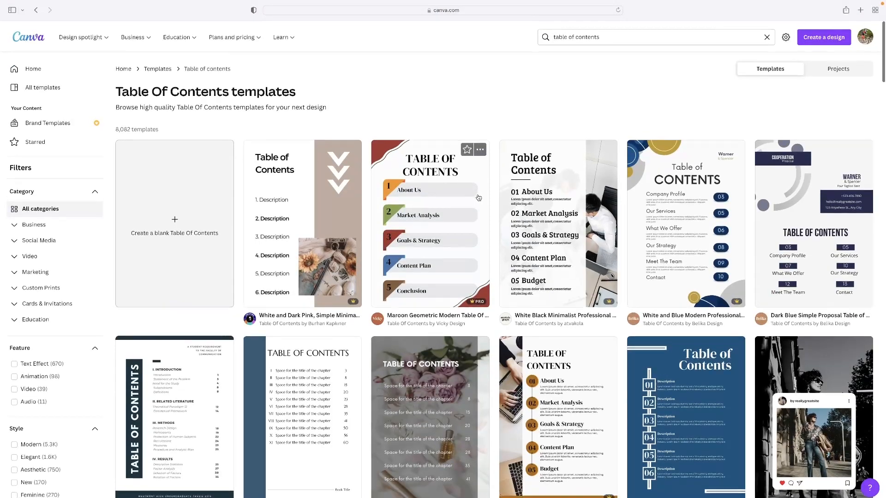
- Browse the table of contents designs and open the "Cream Simple Minimalist Table of Contents" template for customising
scroll(283, 179, down, 15)
scroll(283, 179, up, 15)
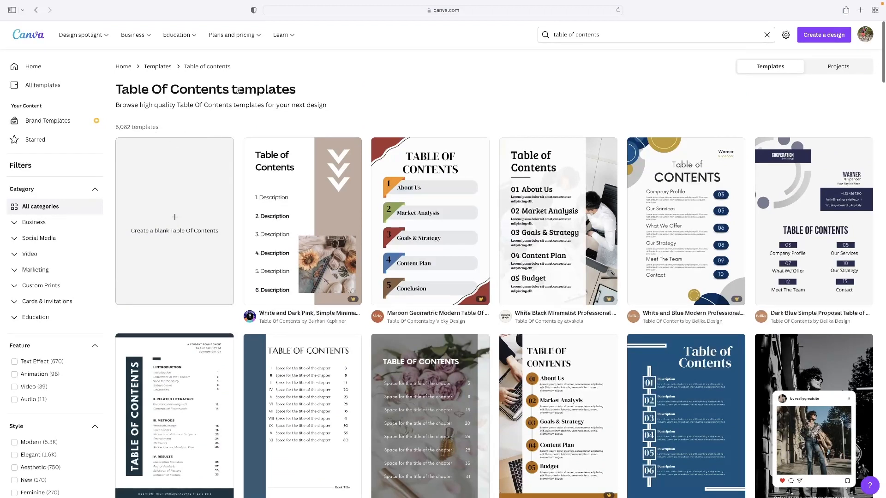
scroll(387, 216, down, 2)
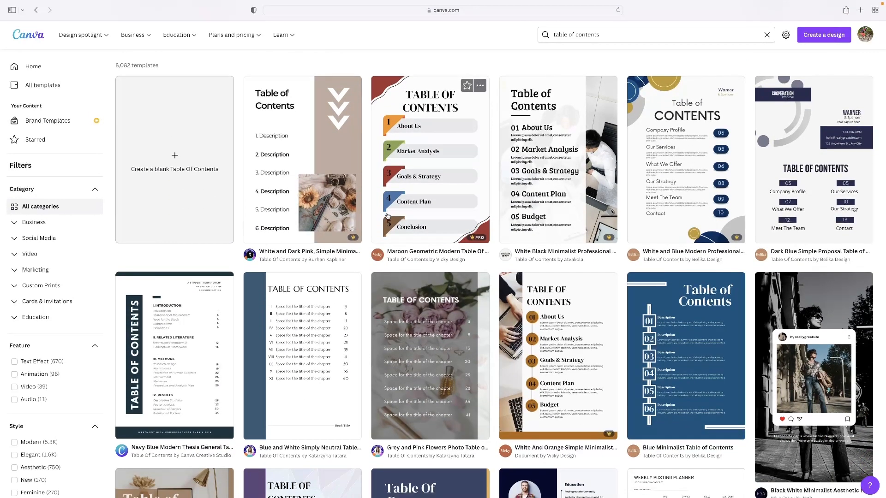
scroll(378, 288, down, 4)
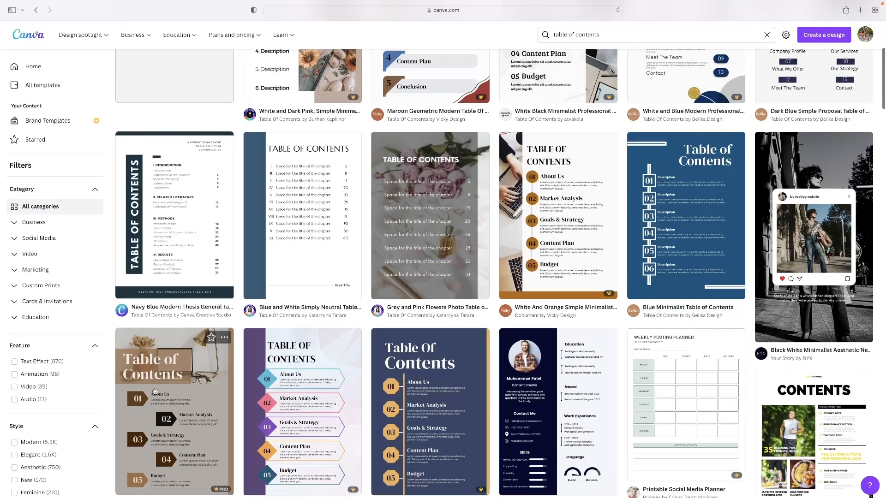
click(174, 392)
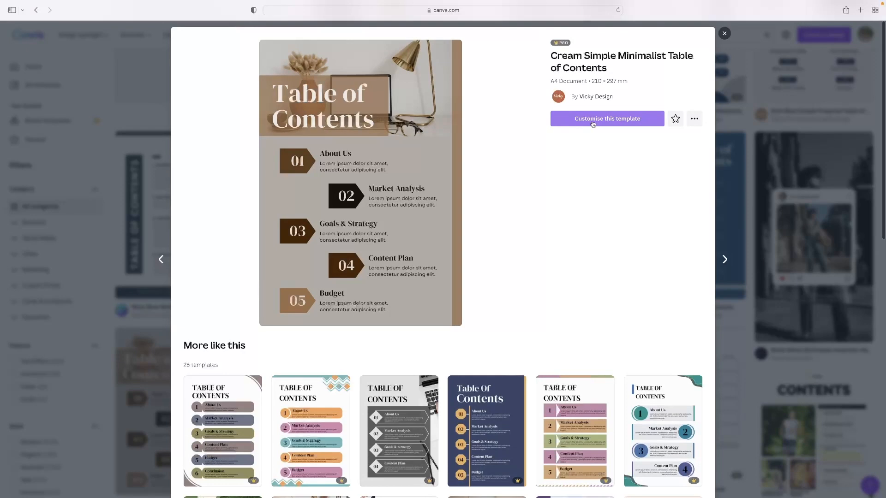
click(592, 124)
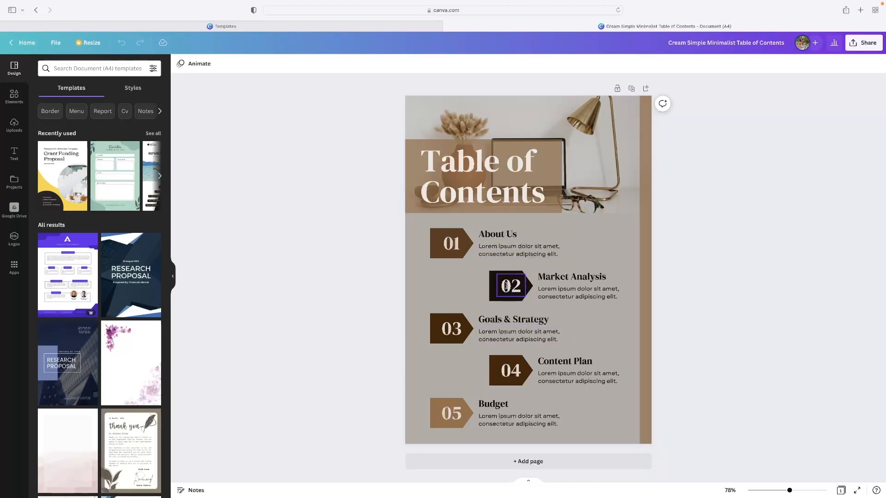
- Copy the brown arrow shape behind number 01 and place the copy below it, beside the 02 arrow
click(435, 253)
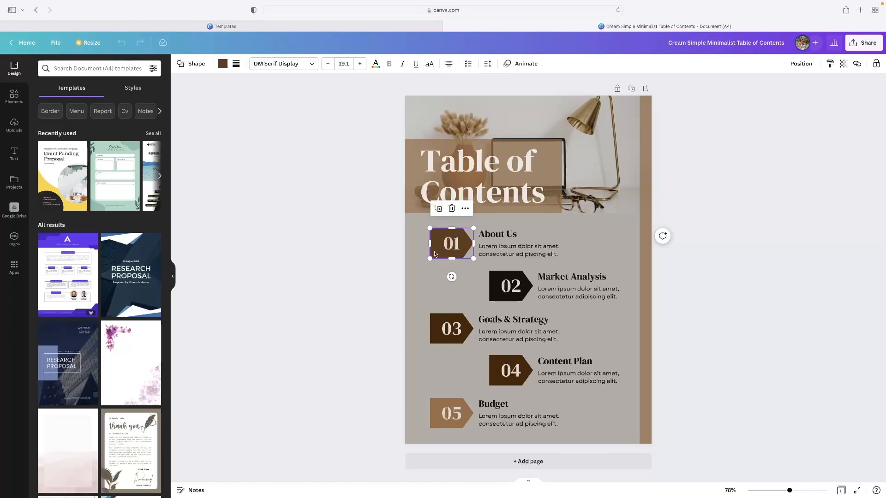
click(440, 288)
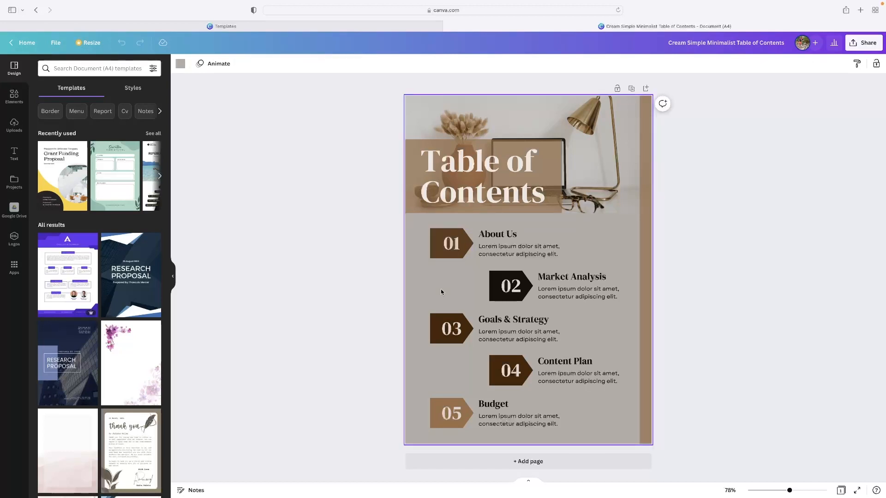
key(super+v)
drag(465, 253, 456, 287)
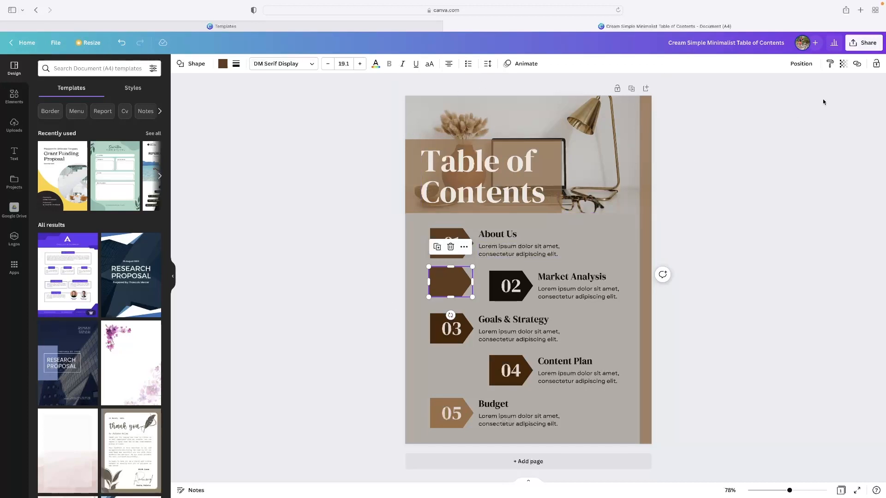
- Examine the file types offered for downloading the table of contents design
click(859, 46)
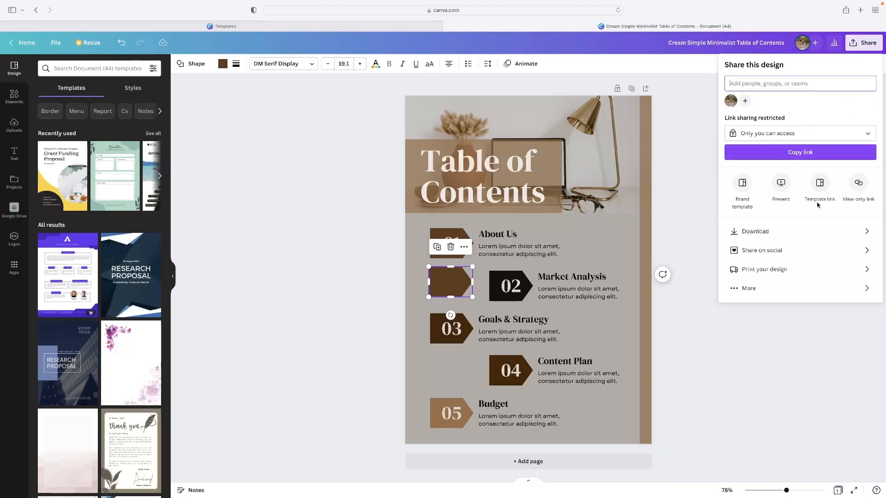
click(770, 235)
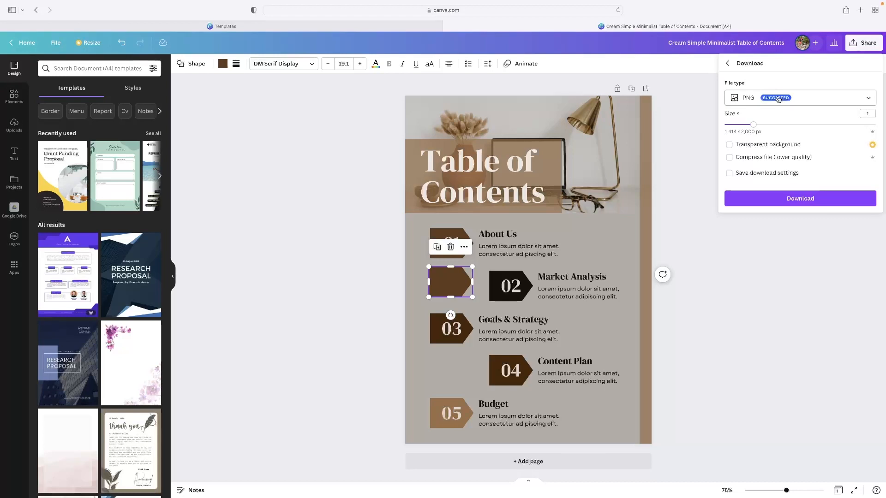
click(778, 99)
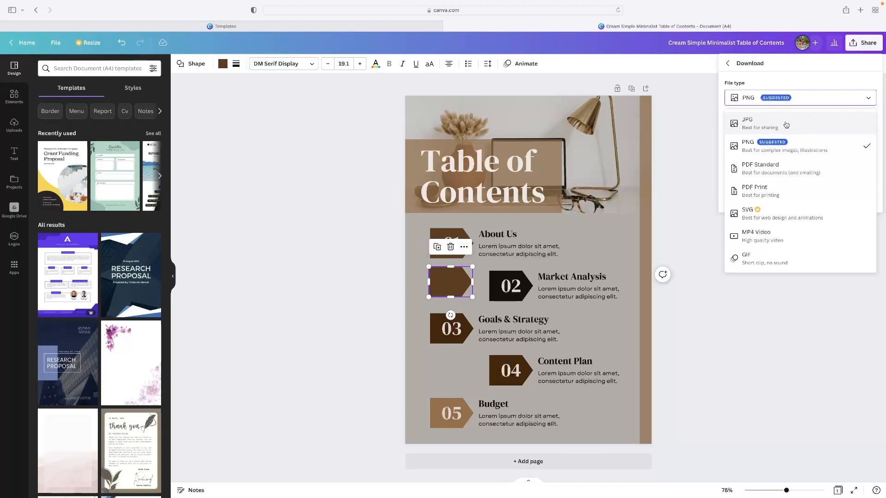
click(708, 169)
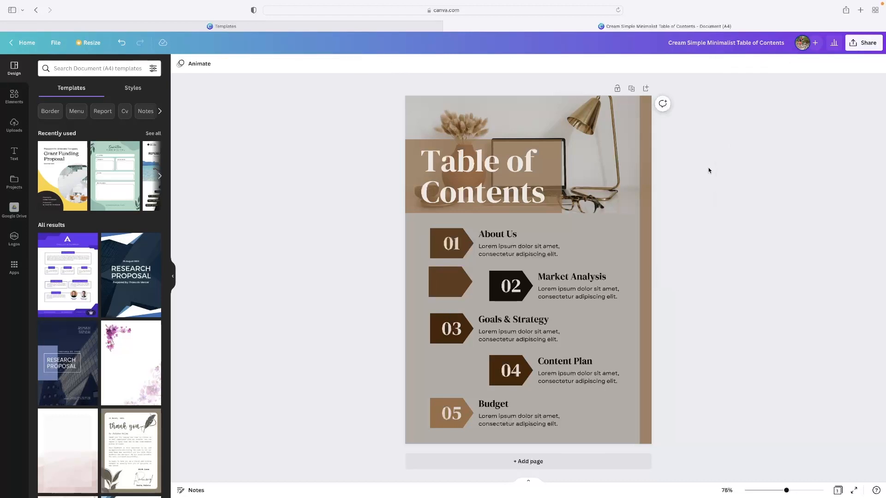
- Download the table of contents design as a PNG at size 1
click(864, 48)
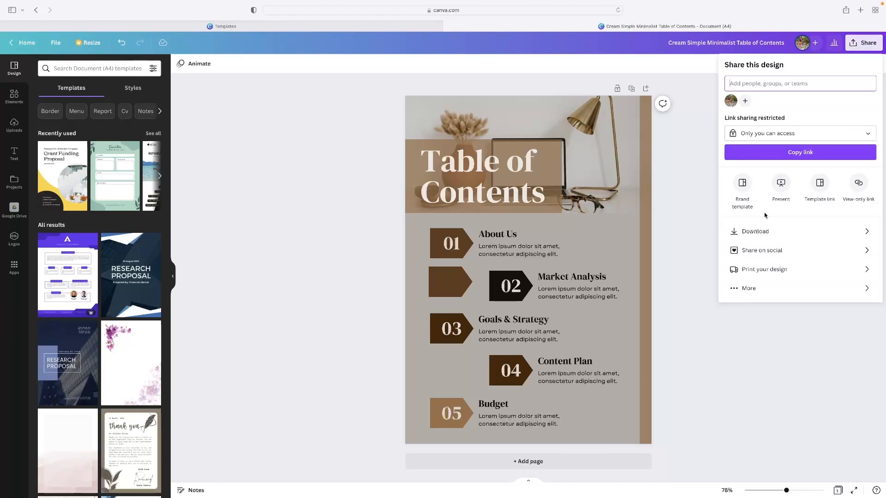
click(761, 230)
click(777, 198)
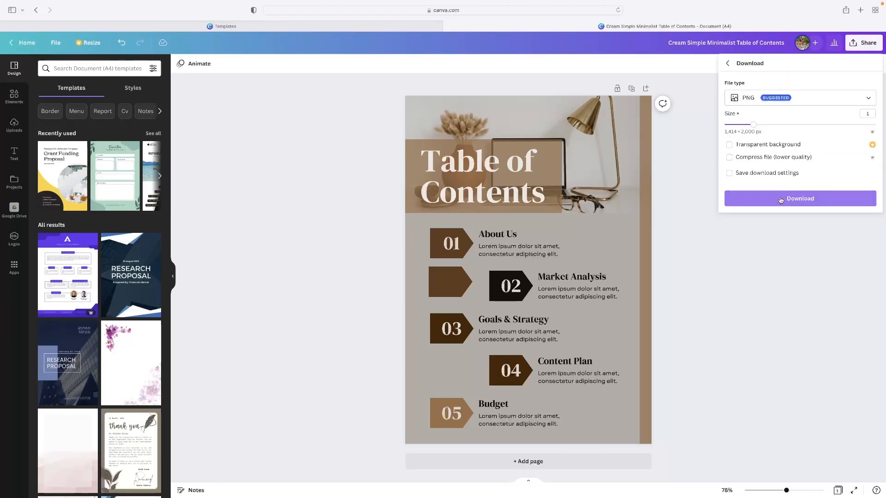